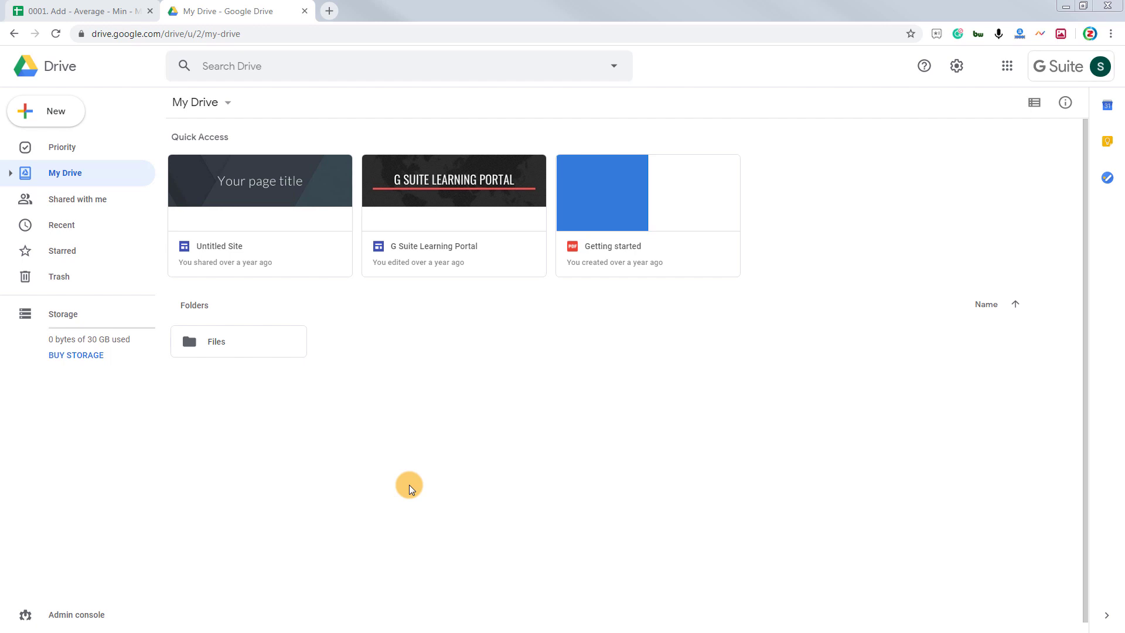
Create a new folder named 'G Sheets' in My Drive
{"action": "right_click", "coordinate": [394, 373]}
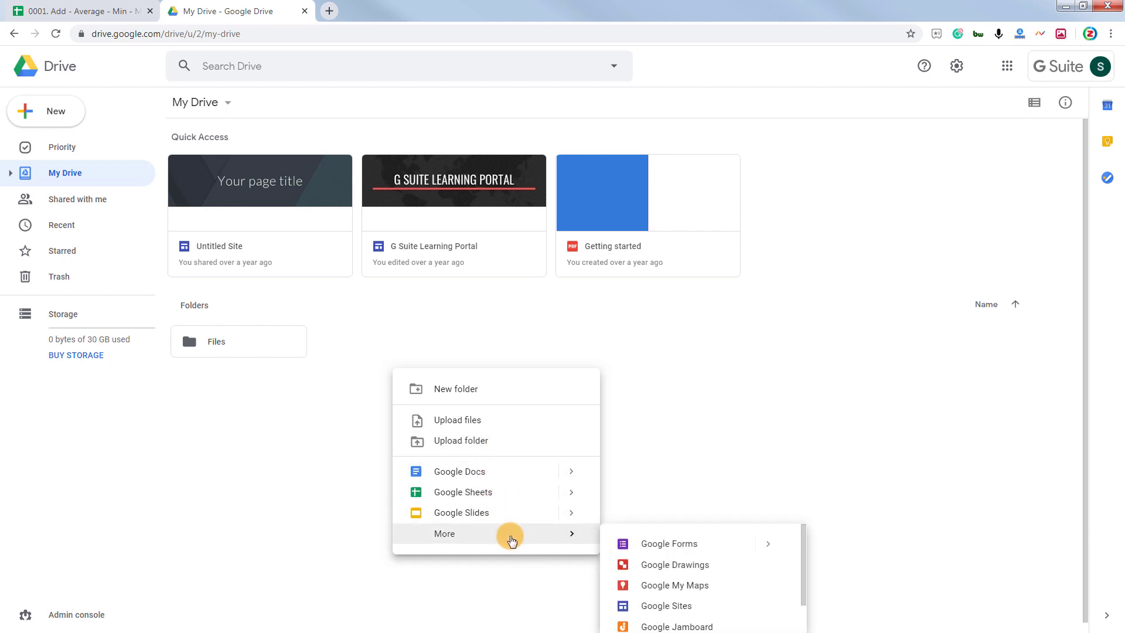
{"action": "left_click", "coordinate": [484, 396]}
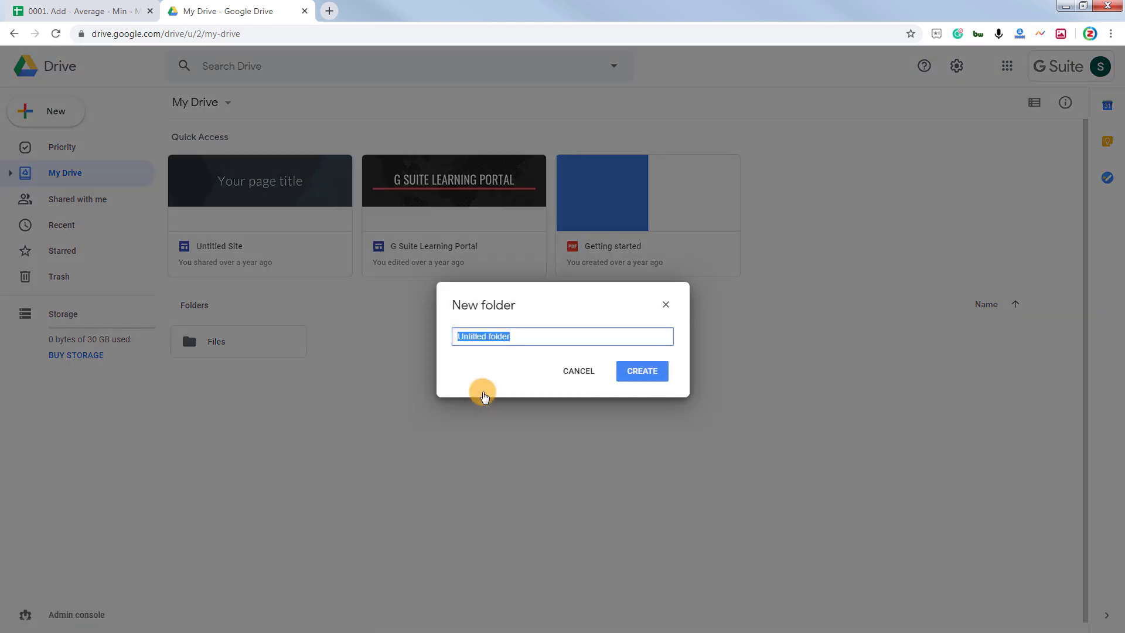
{"action": "type", "text": "G Suite"}
{"action": "key", "text": "Return"}
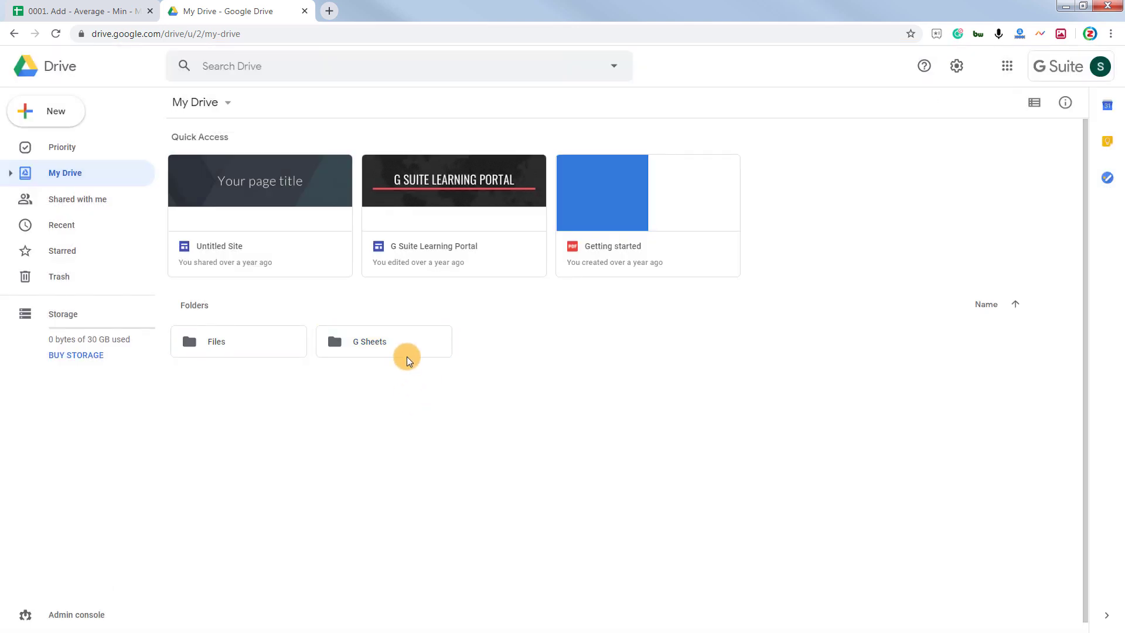
Open the G Sheets folder and create a new blank Google Sheets spreadsheet in it
{"action": "double_click", "coordinate": [407, 345]}
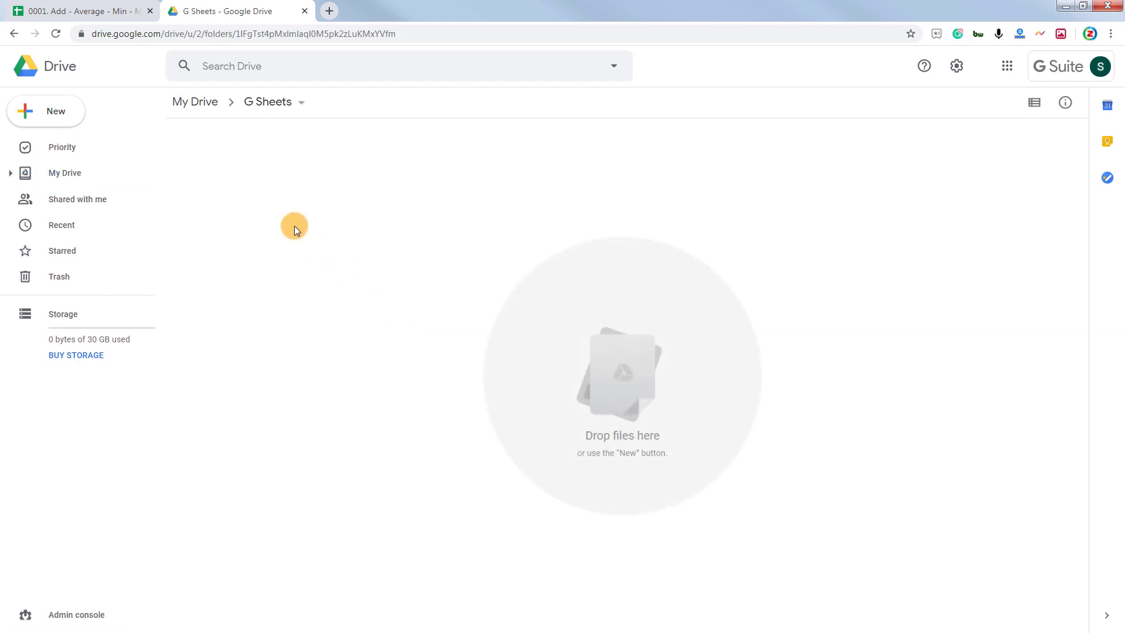
{"action": "right_click", "coordinate": [293, 200]}
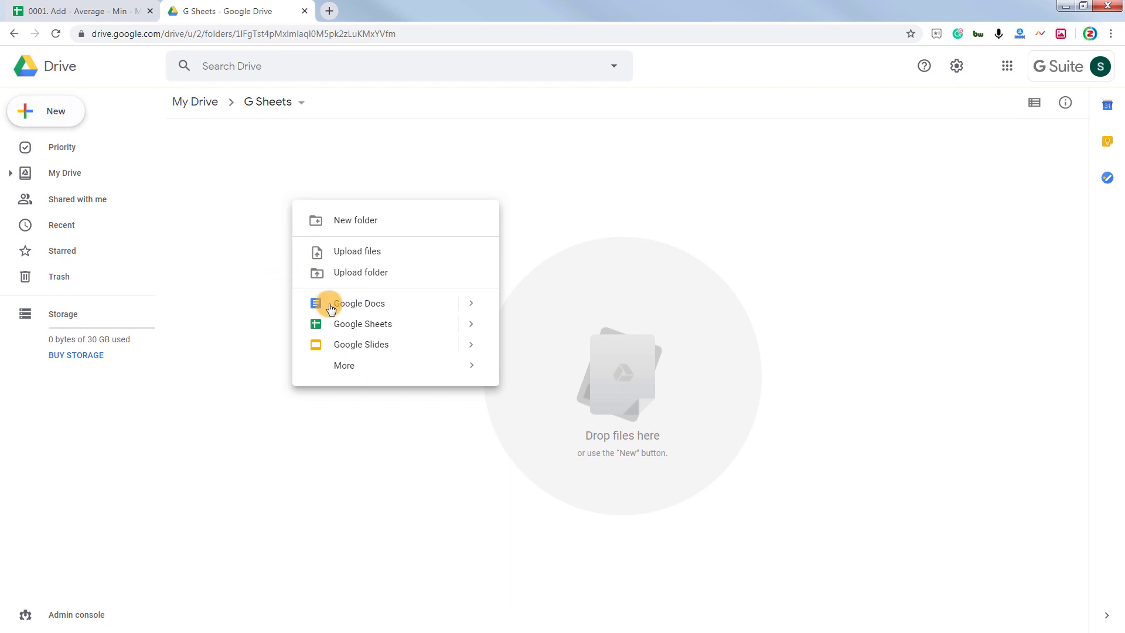
{"action": "left_click", "coordinate": [440, 324]}
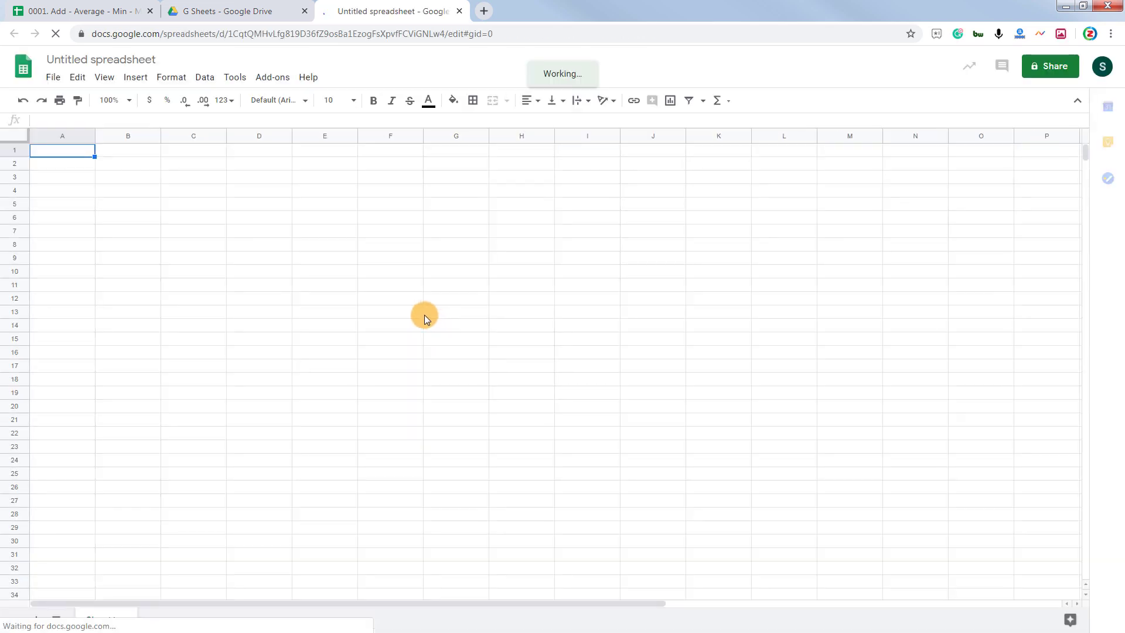
Rename the untitled spreadsheet to 'Getting Started' and return to the G Sheets Drive tab
{"action": "left_click", "coordinate": [95, 59]}
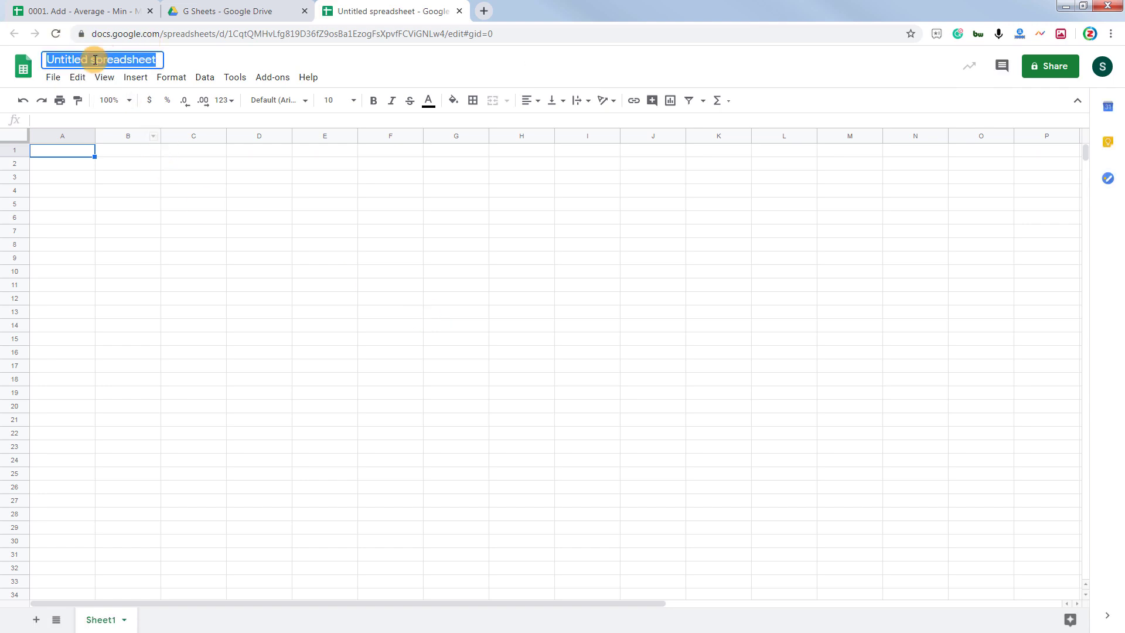
{"action": "type", "text": "Getting Started"}
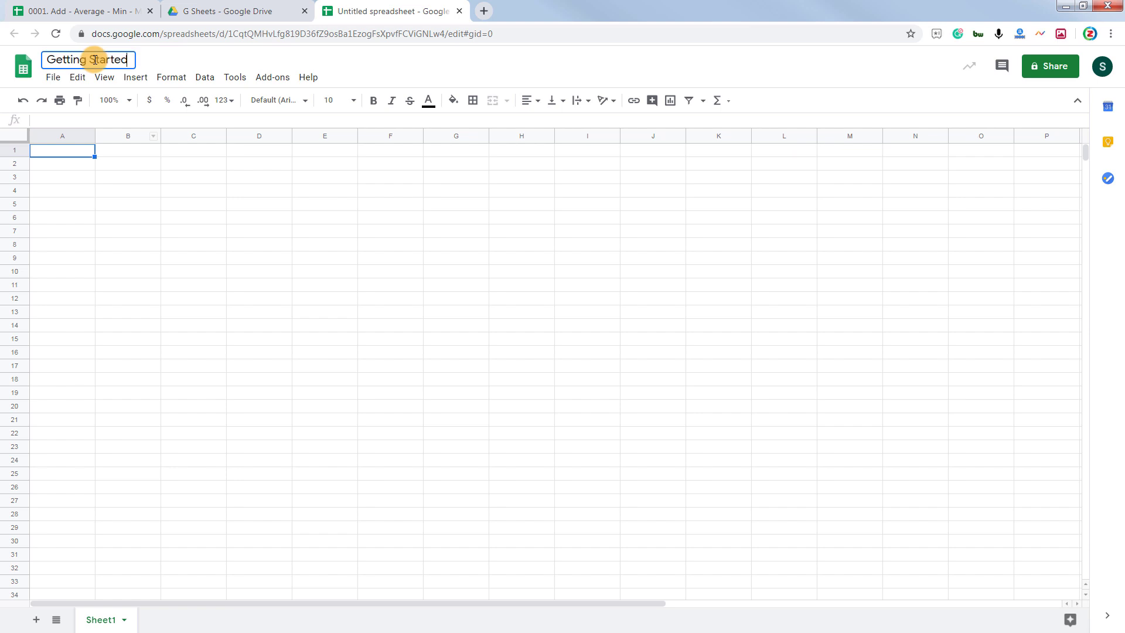
{"action": "left_click", "coordinate": [206, 230]}
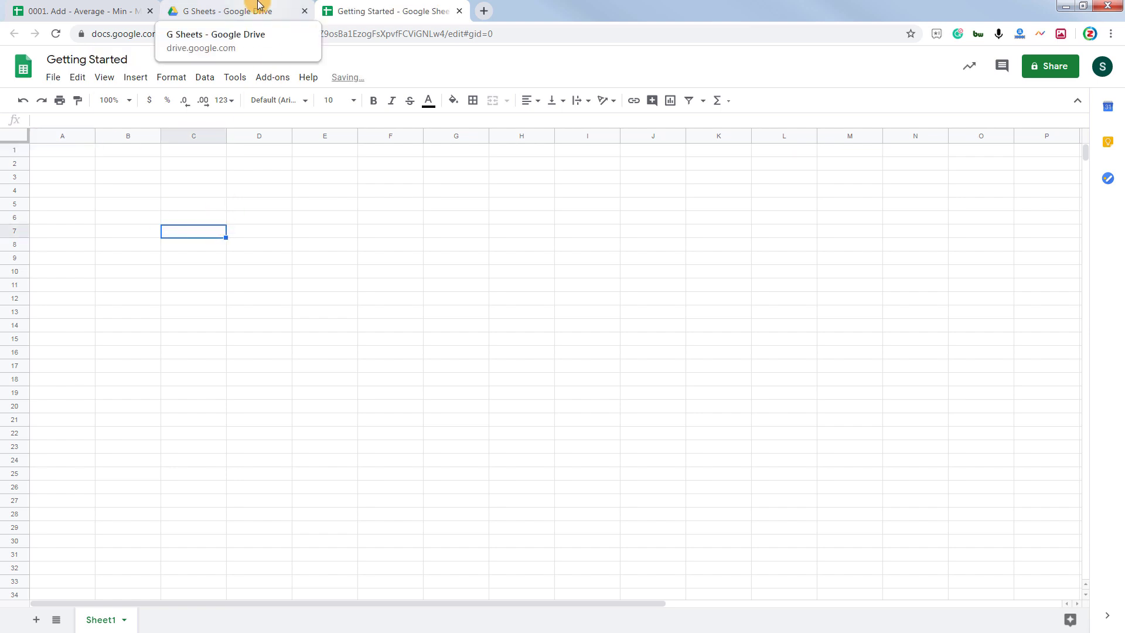
{"action": "left_click", "coordinate": [266, 7]}
Reload the G Sheets folder and open the Getting Started spreadsheet
{"action": "left_click", "coordinate": [56, 33]}
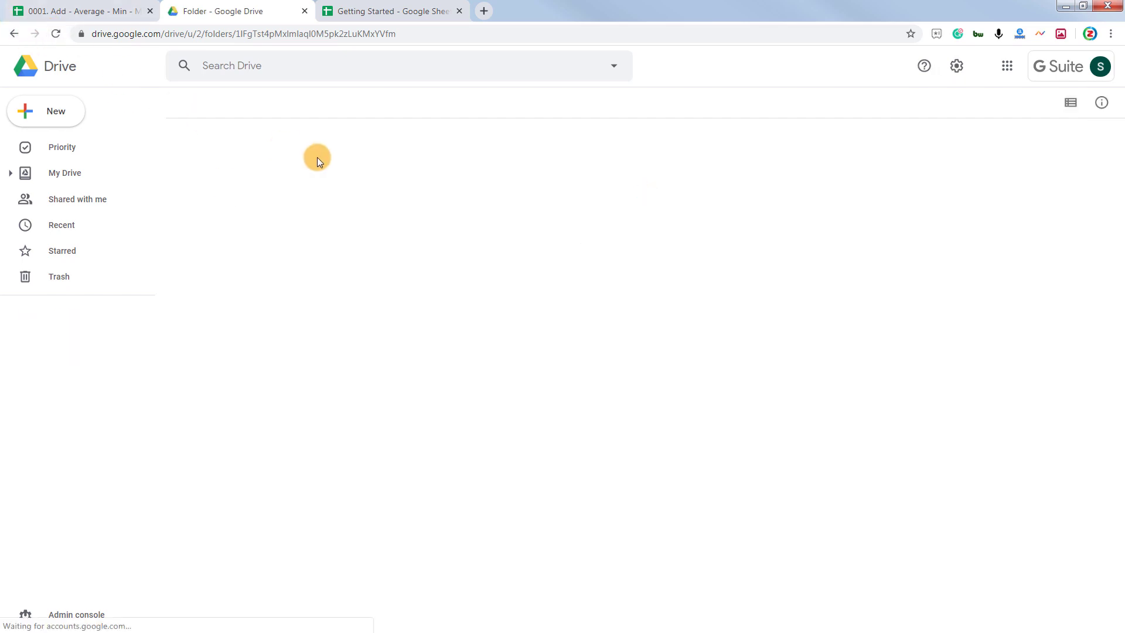
{"action": "left_click", "coordinate": [290, 210]}
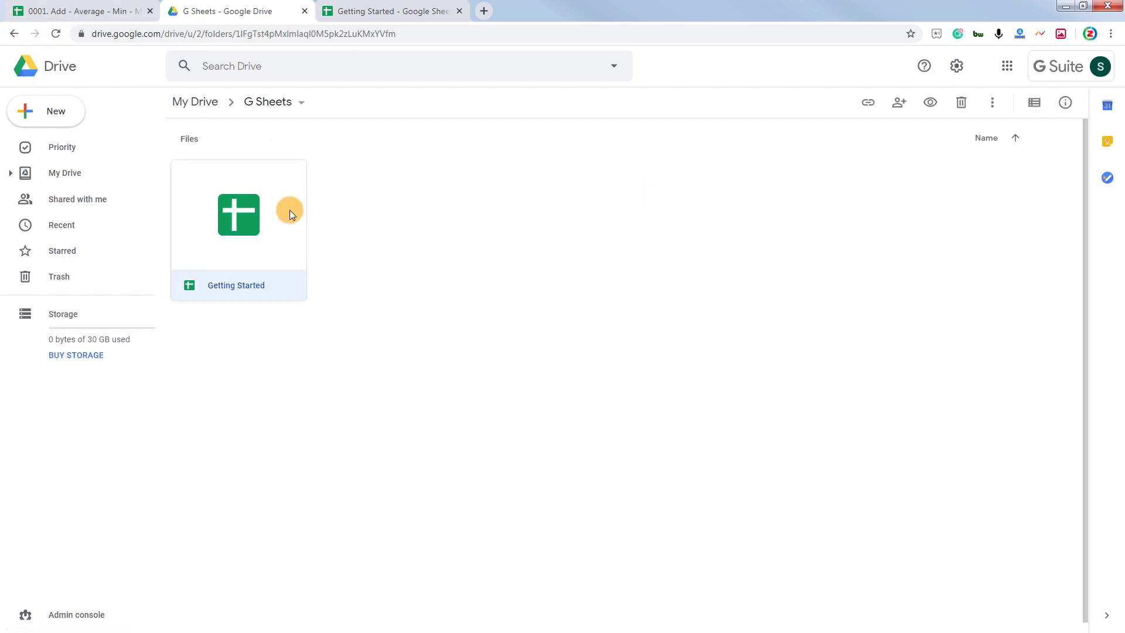
{"action": "double_click", "coordinate": [290, 209]}
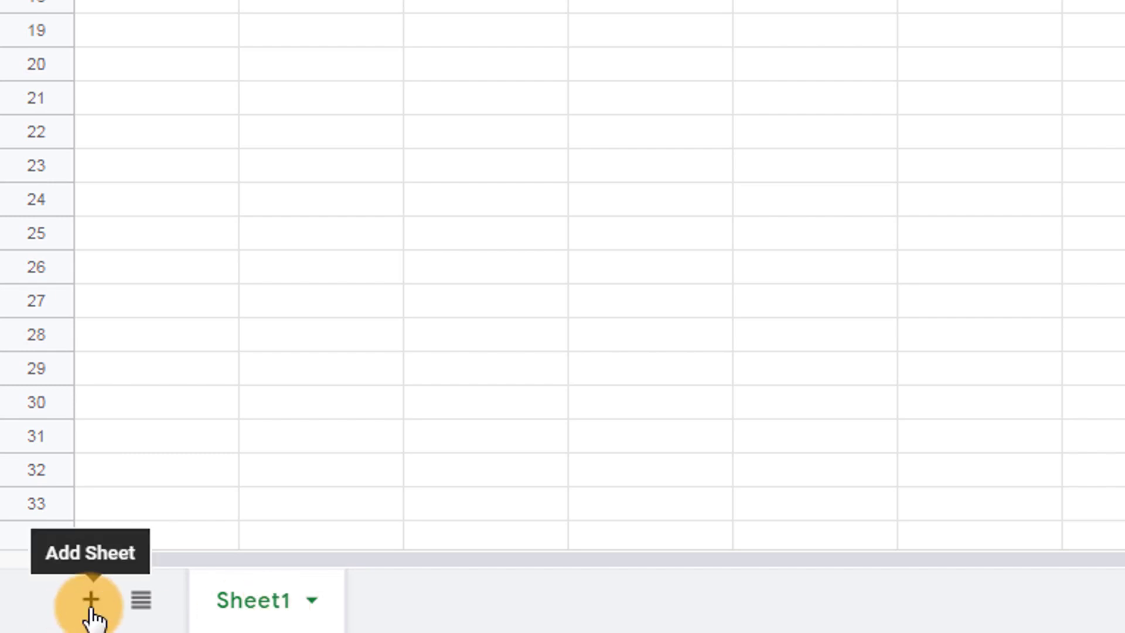
Add sheets until Sheet1 through Sheet9 exist, checking the full sheet list
{"action": "left_click", "coordinate": [91, 599]}
{"action": "left_click", "coordinate": [91, 599]}
{"action": "left_click", "coordinate": [90, 599]}
{"action": "left_click", "coordinate": [91, 599]}
{"action": "left_click", "coordinate": [91, 599]}
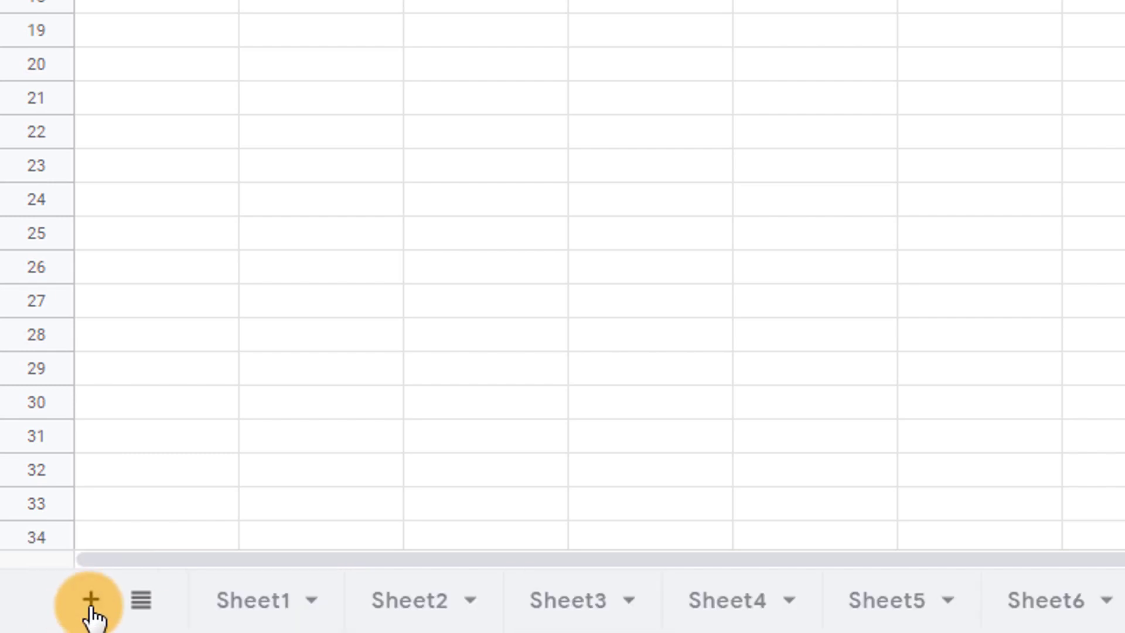
{"action": "left_click", "coordinate": [141, 601]}
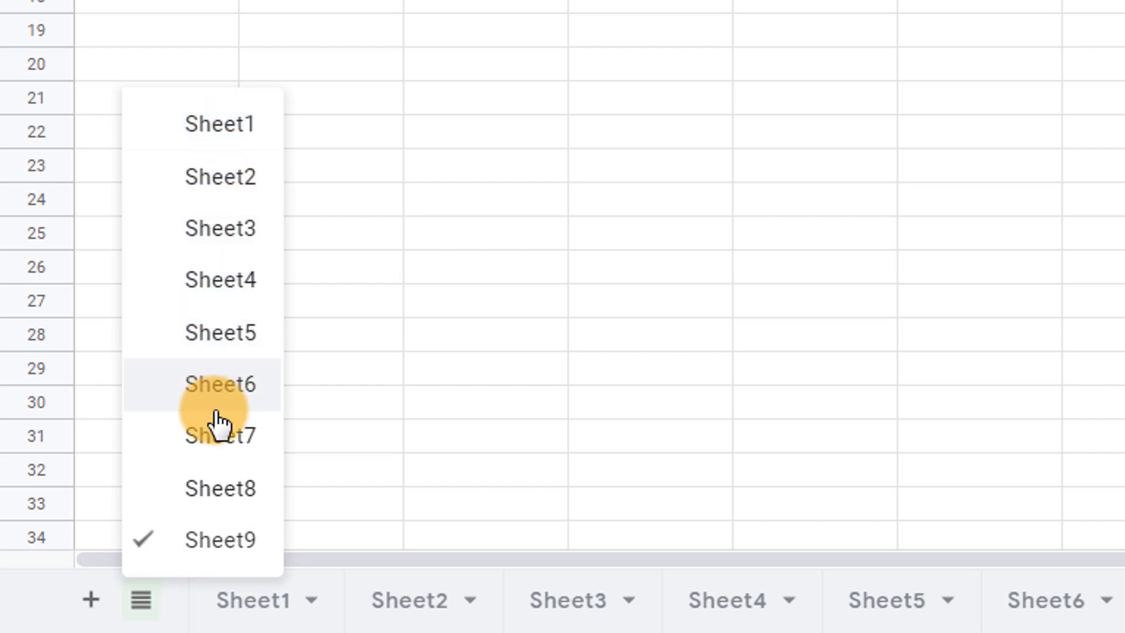
{"action": "left_click", "coordinate": [256, 134]}
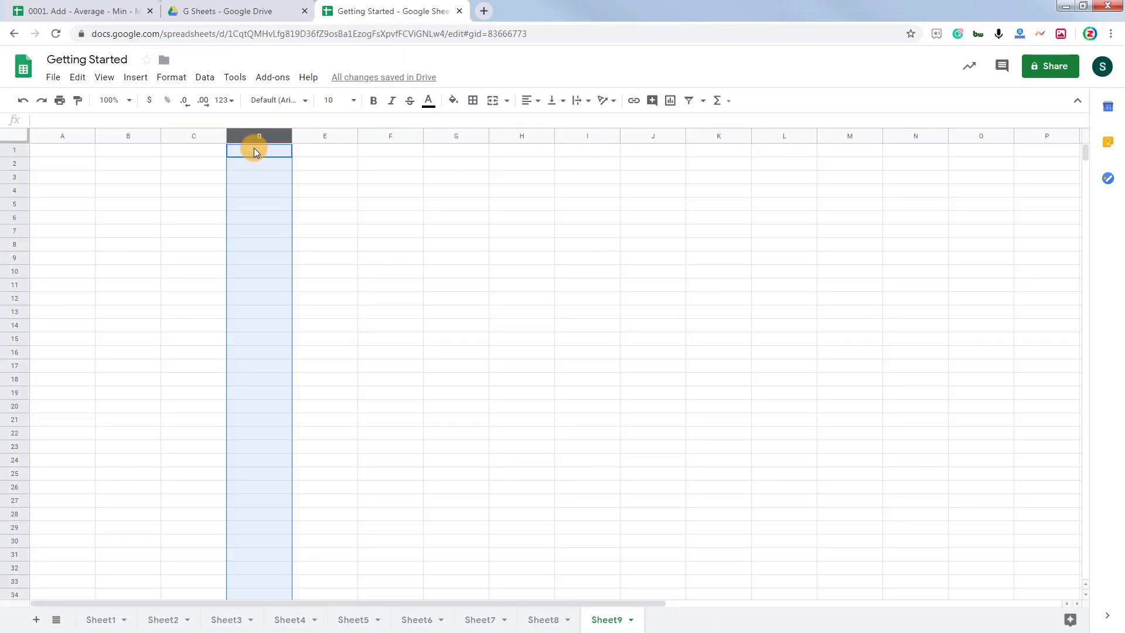
Type 'C5' into cell C5 of Sheet9
{"action": "left_click", "coordinate": [16, 218]}
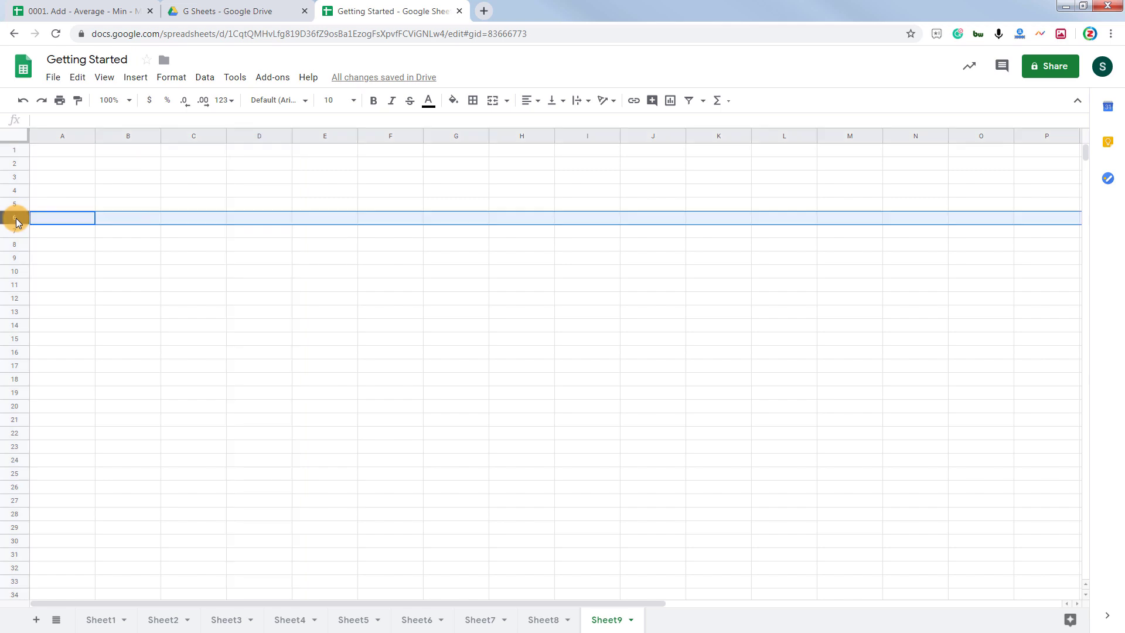
{"action": "left_click", "coordinate": [202, 223]}
{"action": "left_click", "coordinate": [200, 182]}
{"action": "left_click", "coordinate": [252, 231]}
{"action": "left_click", "coordinate": [171, 205]}
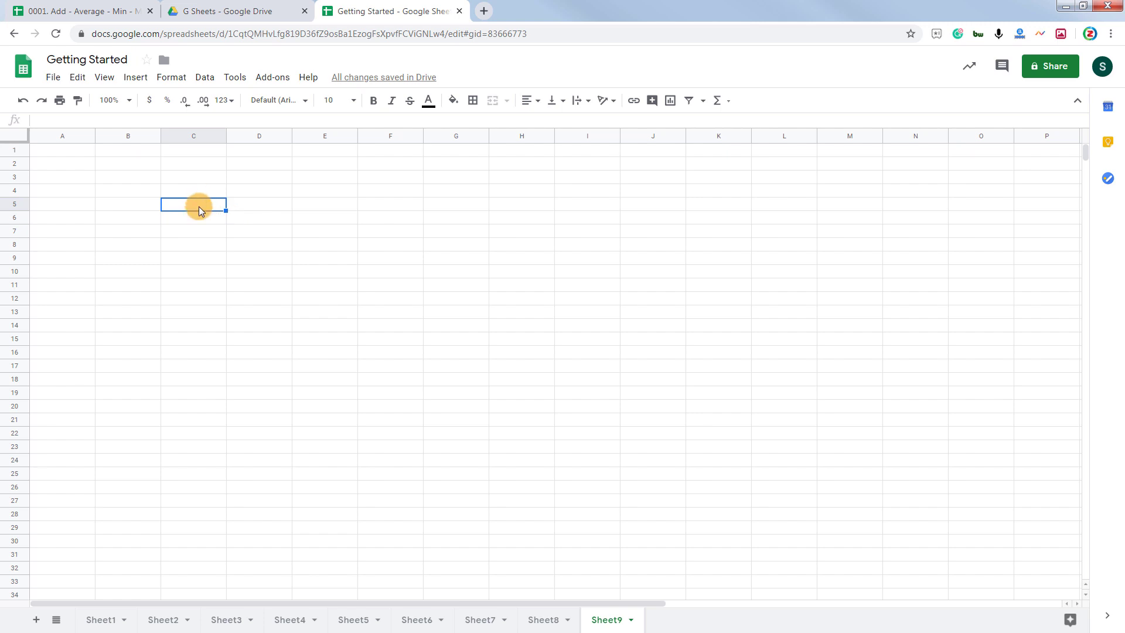
{"action": "type", "text": "C5"}
{"action": "key", "text": "Return"}
{"action": "left_click", "coordinate": [193, 204]}
{"action": "left_click", "coordinate": [59, 81]}
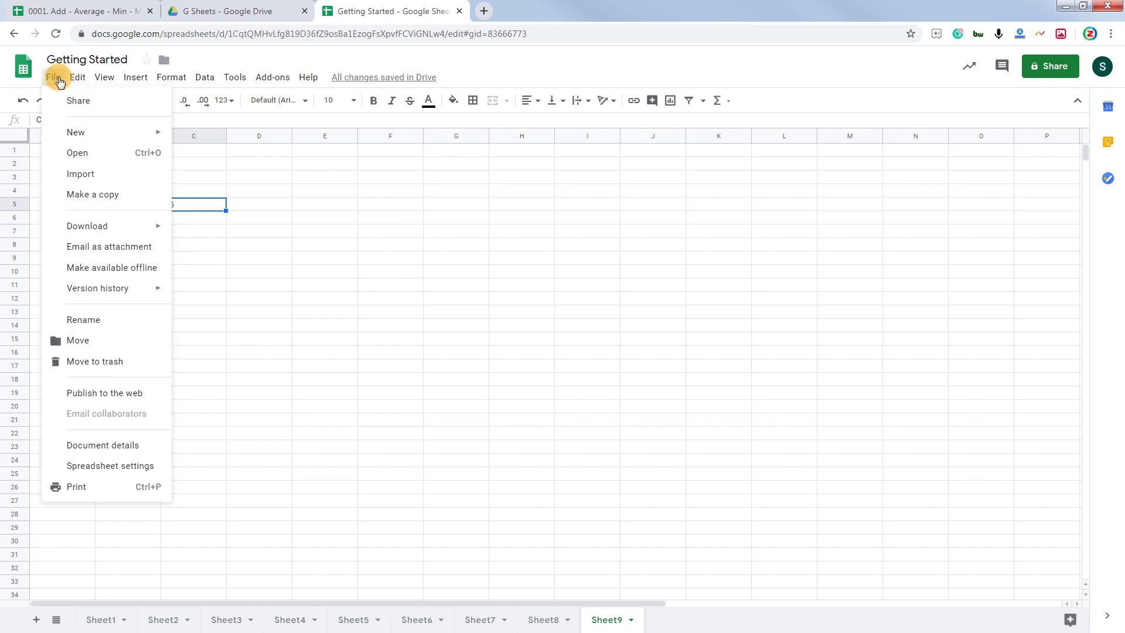
{"action": "mouse_move", "coordinate": [263, 84]}
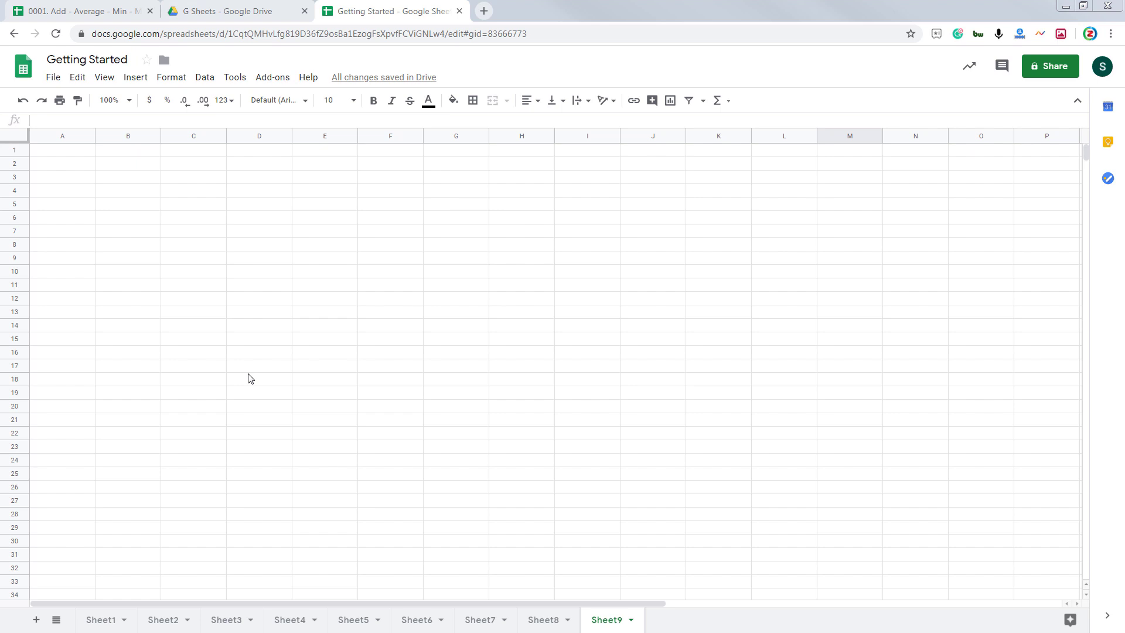
Open the Sheets Help panel from the Help menu to view popular articles
{"action": "left_click", "coordinate": [309, 82]}
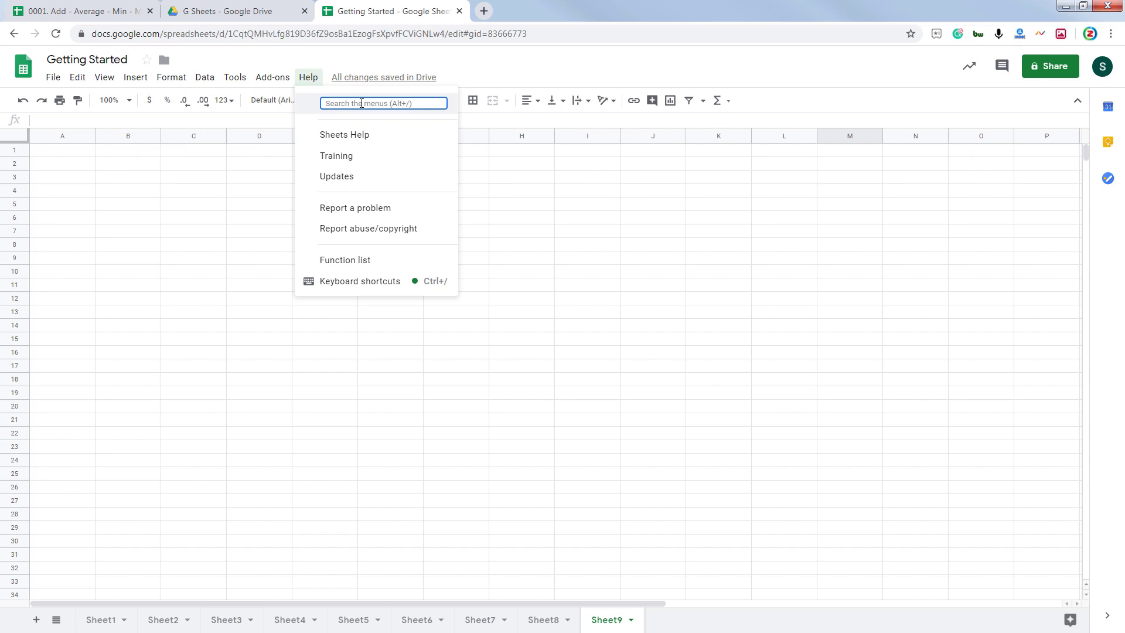
{"action": "left_click", "coordinate": [375, 136]}
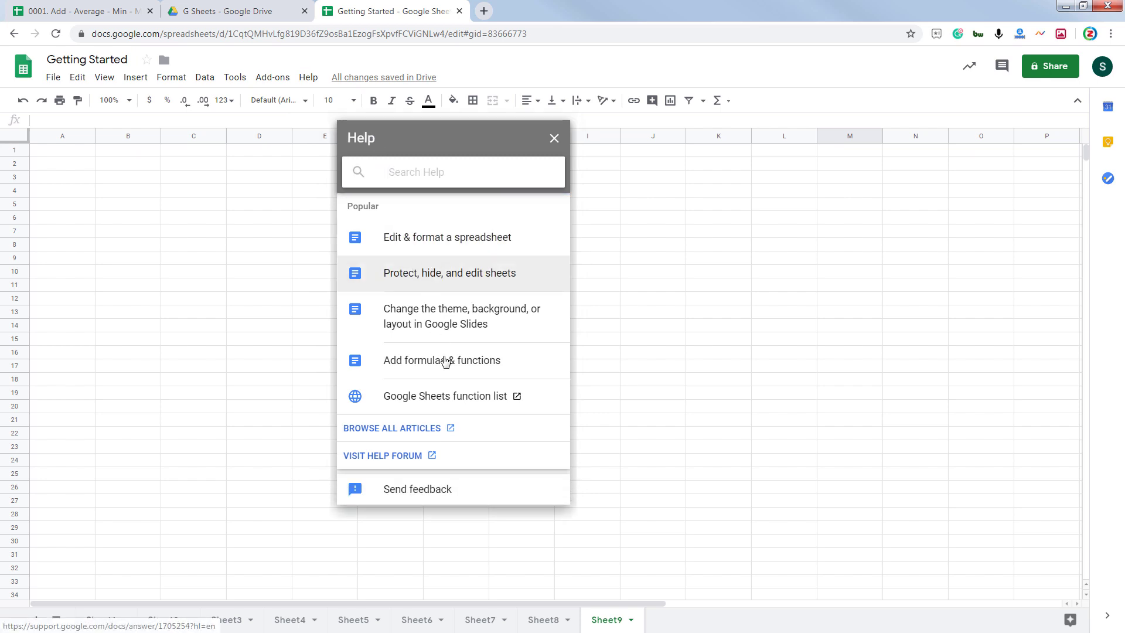
{"action": "left_click", "coordinate": [440, 434]}
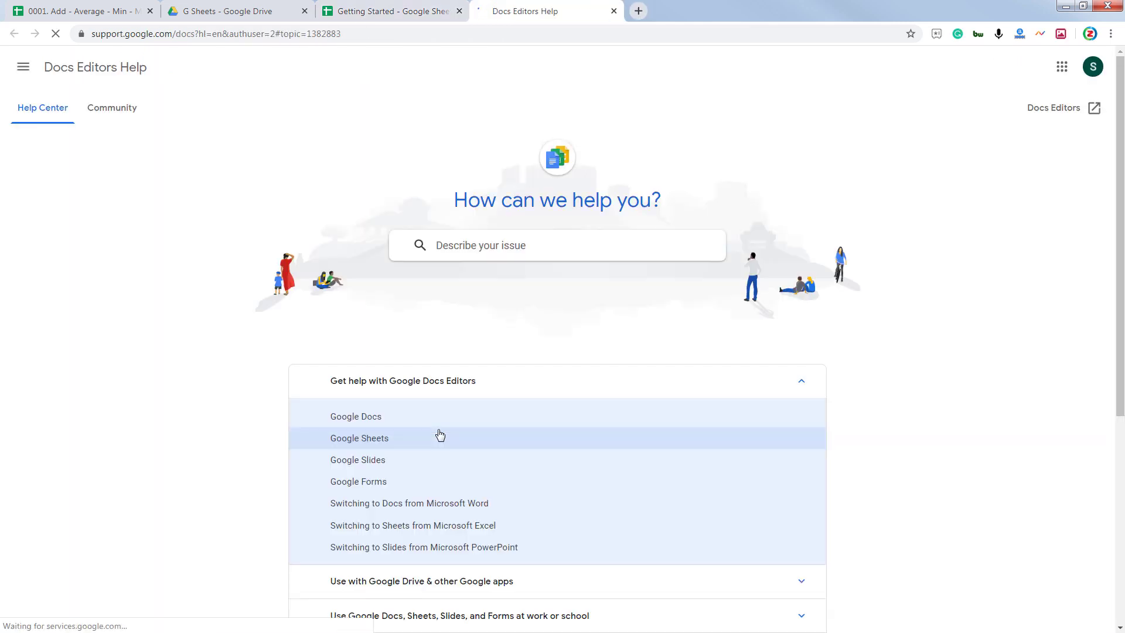
Visit the help community forum, close the help pages, and return to Sheet9
{"action": "left_click", "coordinate": [435, 6]}
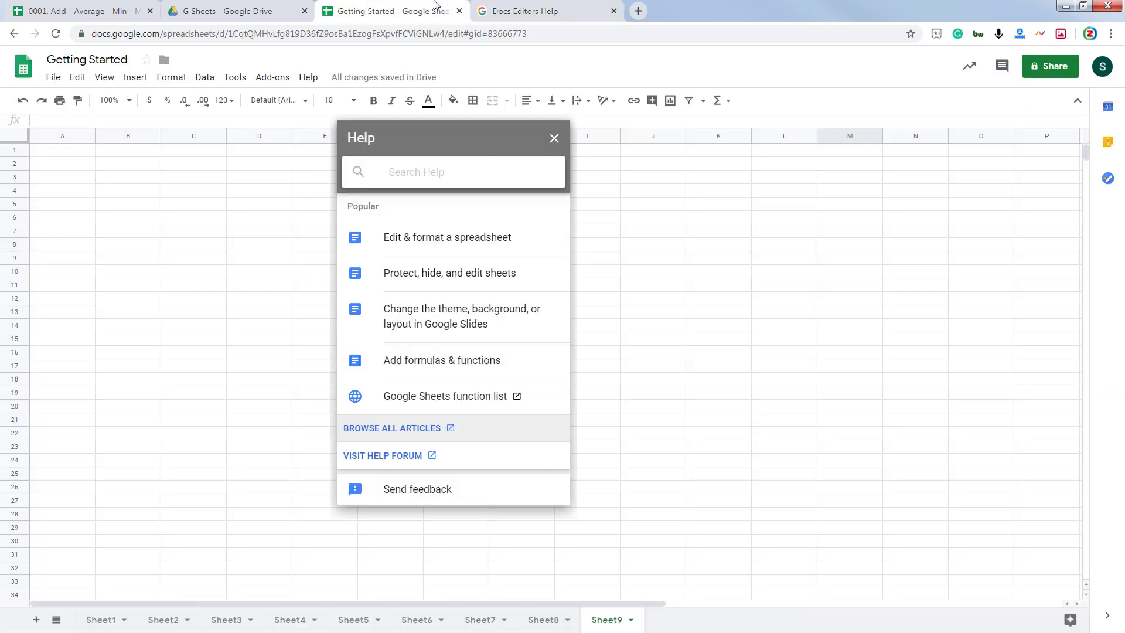
{"action": "left_click", "coordinate": [398, 463]}
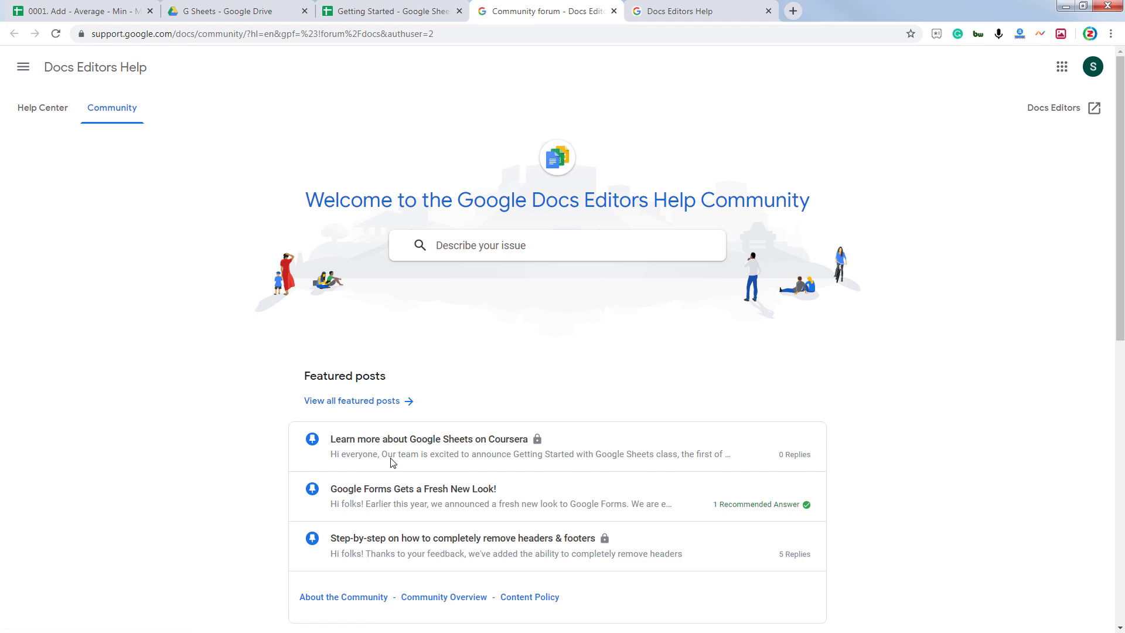
{"action": "key", "text": "ctrl+w"}
{"action": "key", "text": "ctrl+w"}
{"action": "left_click", "coordinate": [223, 249]}
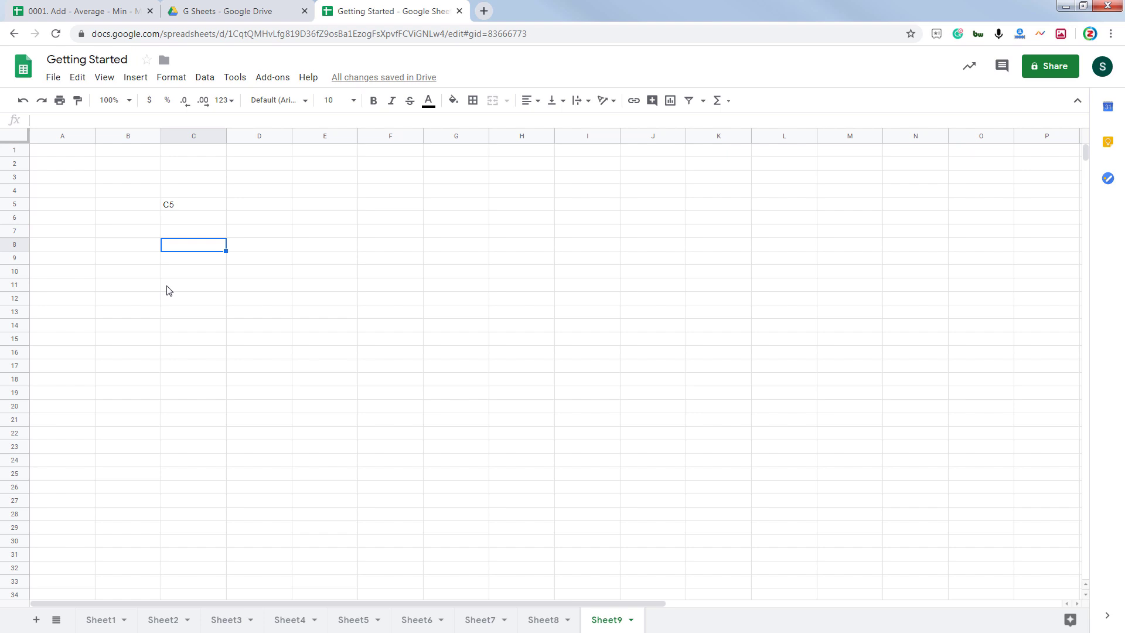